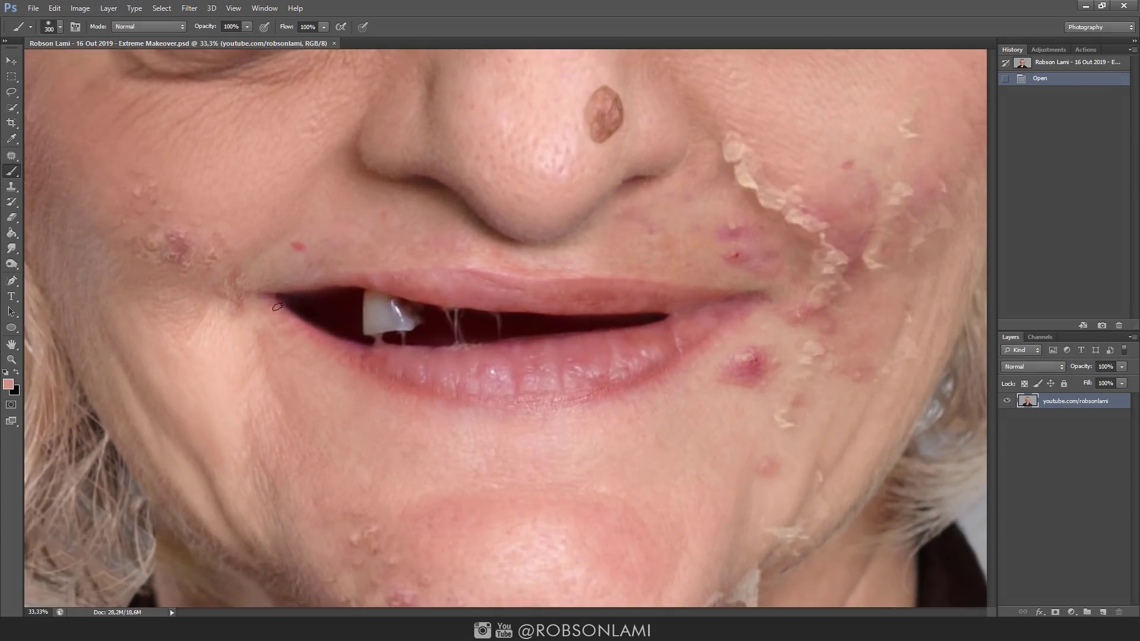
# Step: Quick Mask the lower lip and chin, convert to a selection, then discard it
pyautogui.moveTo(259, 292); pyautogui.dragTo(473, 354)
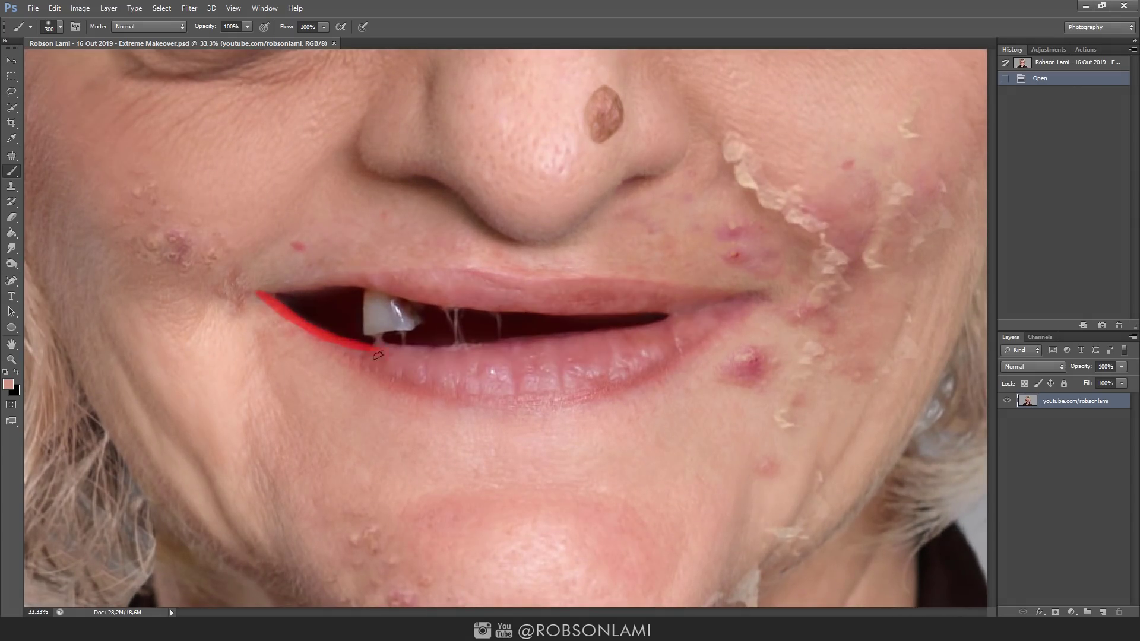
pyautogui.moveTo(653, 326); pyautogui.dragTo(774, 315)
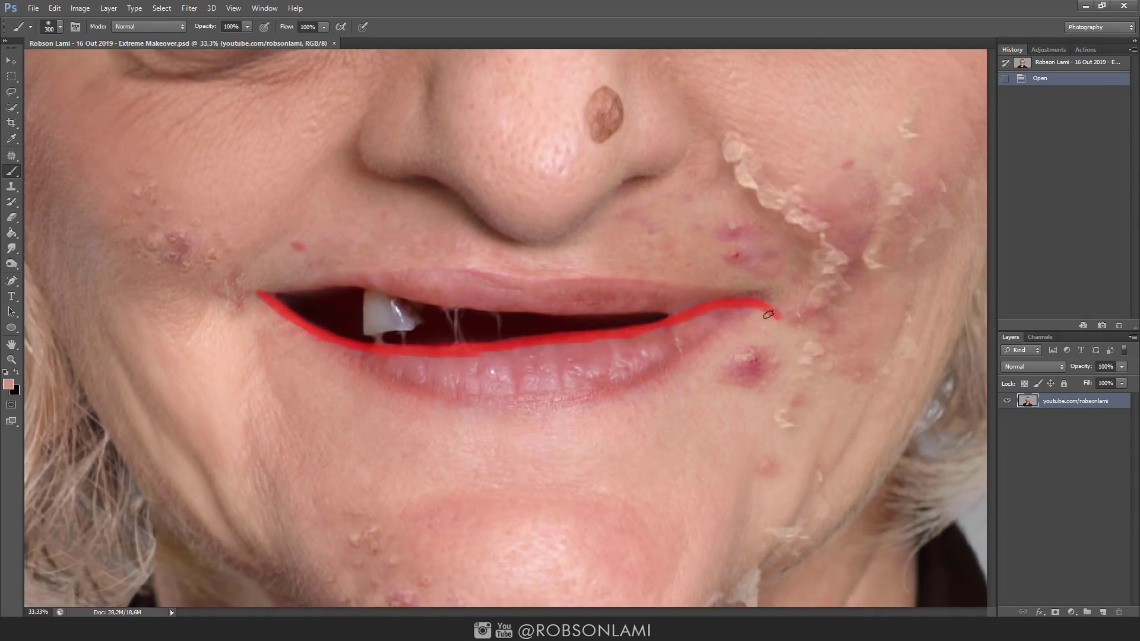
pyautogui.moveTo(242, 297)
pyautogui.mouseDown()
pyautogui.moveTo(326, 357)
pyautogui.moveTo(525, 387)
pyautogui.moveTo(772, 333)
pyautogui.mouseUp()
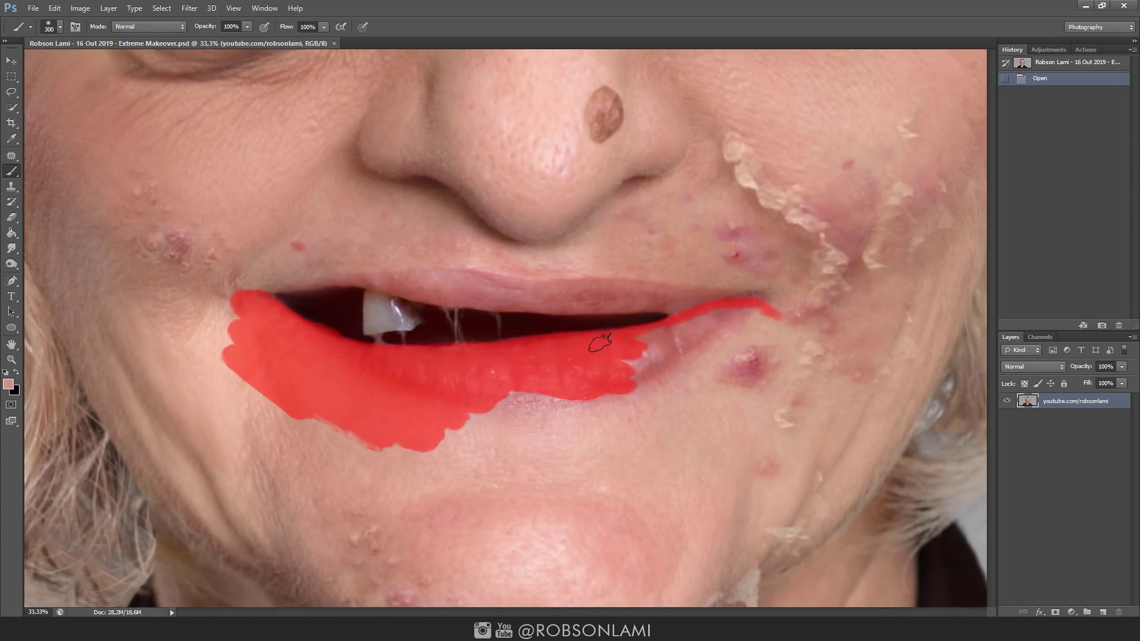
pyautogui.press('q')
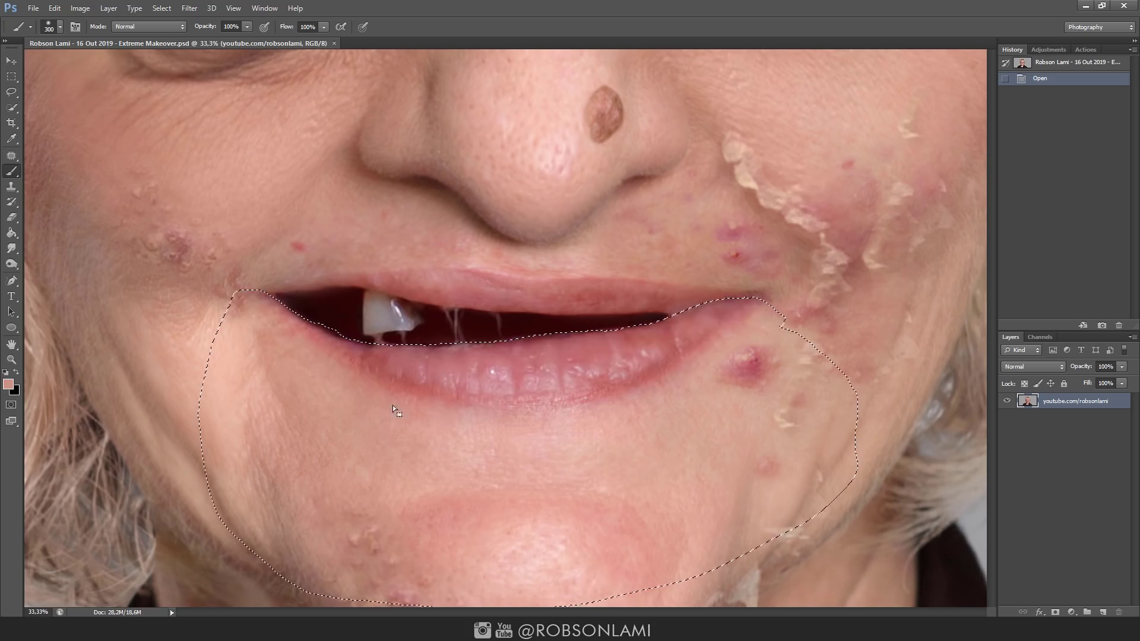
pyautogui.hotkey('ctrl', 'd')
pyautogui.press('q')
# Step: Quick Mask the upper lip and skin above into a selection, and open Liquify
pyautogui.moveTo(246, 283); pyautogui.dragTo(378, 285)
pyautogui.moveTo(470, 301); pyautogui.dragTo(583, 310)
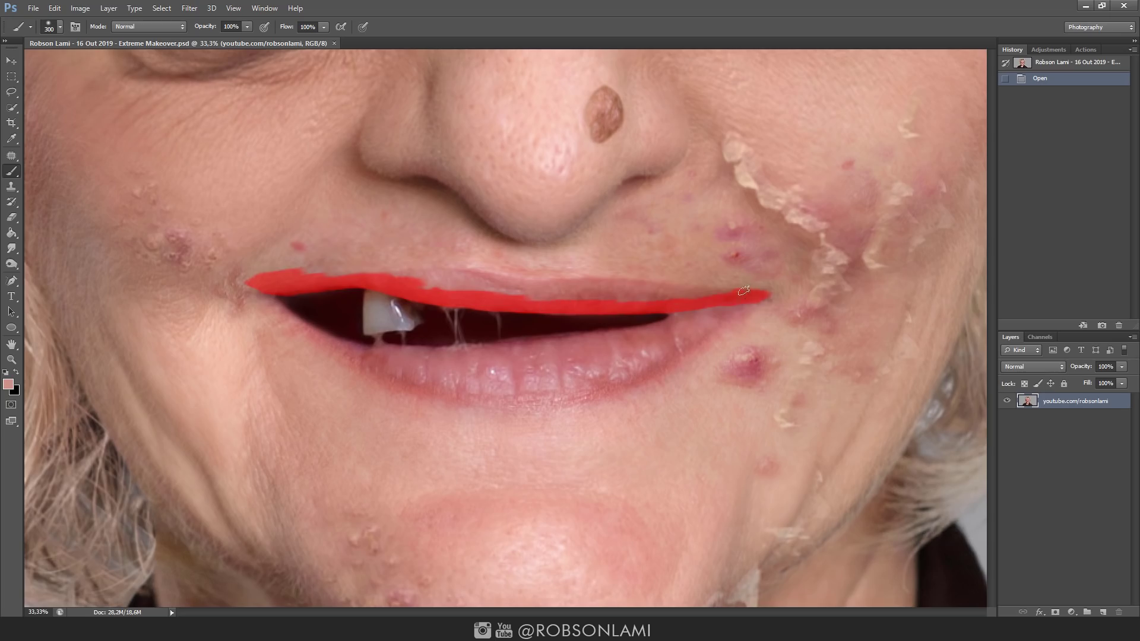
pyautogui.moveTo(255, 255)
pyautogui.mouseDown()
pyautogui.moveTo(331, 247)
pyautogui.moveTo(494, 276)
pyautogui.moveTo(713, 272)
pyautogui.mouseUp()
pyautogui.press('q')
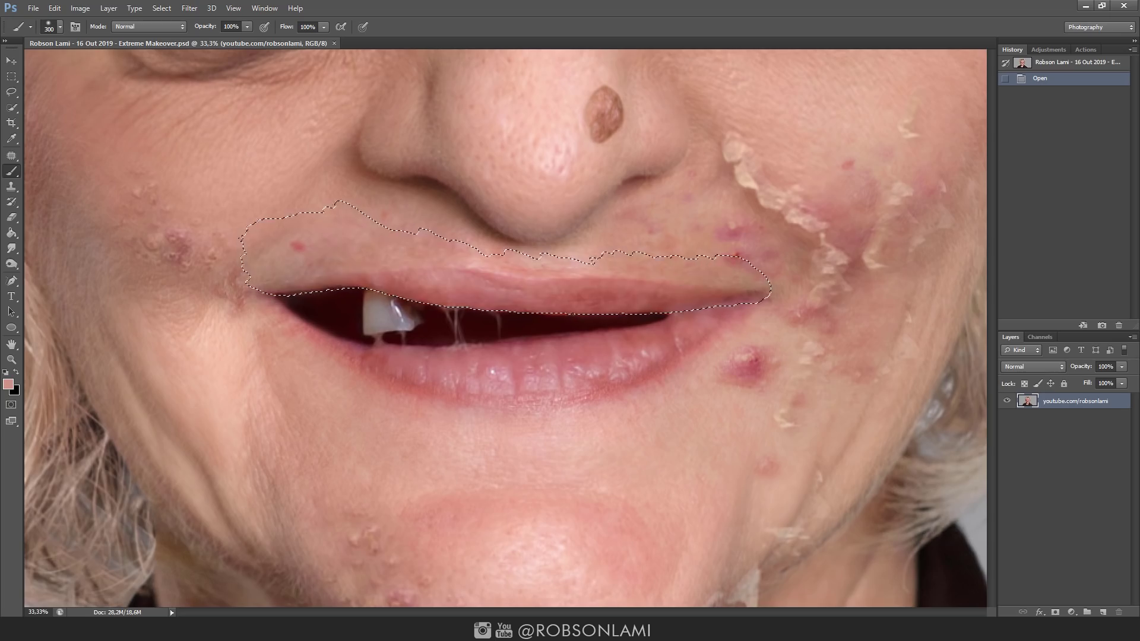
pyautogui.hotkey('ctrl', 'shift', 'x')
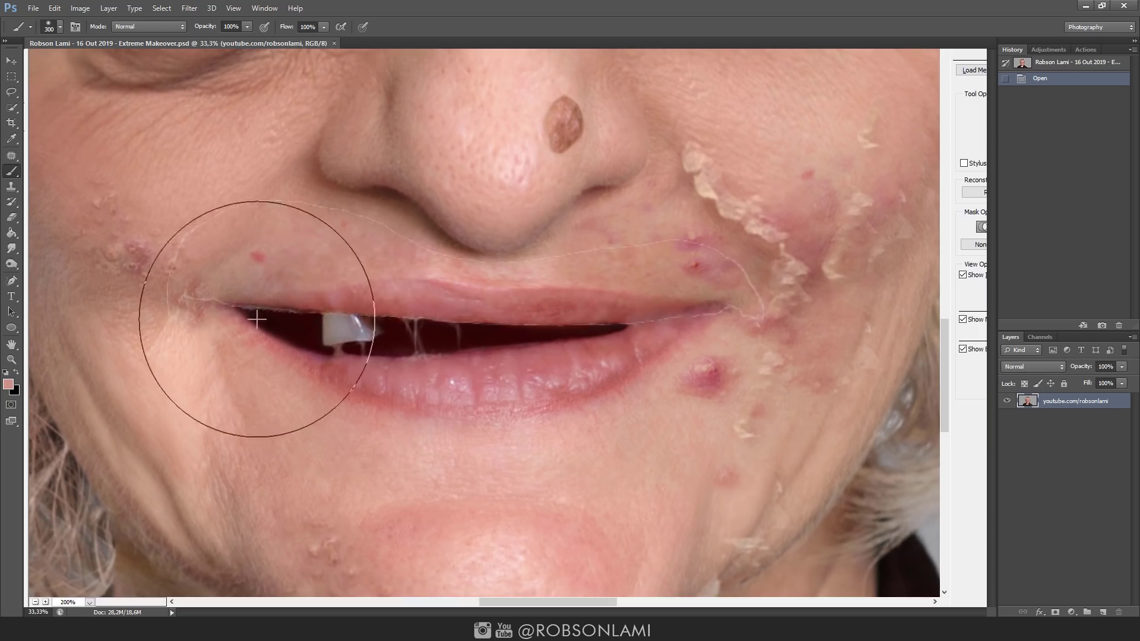
# Step: Forward-warp the upper lip down and lower lip up until the mouth closes, then apply Liquify
pyautogui.moveTo(456, 290); pyautogui.dragTo(554, 275)
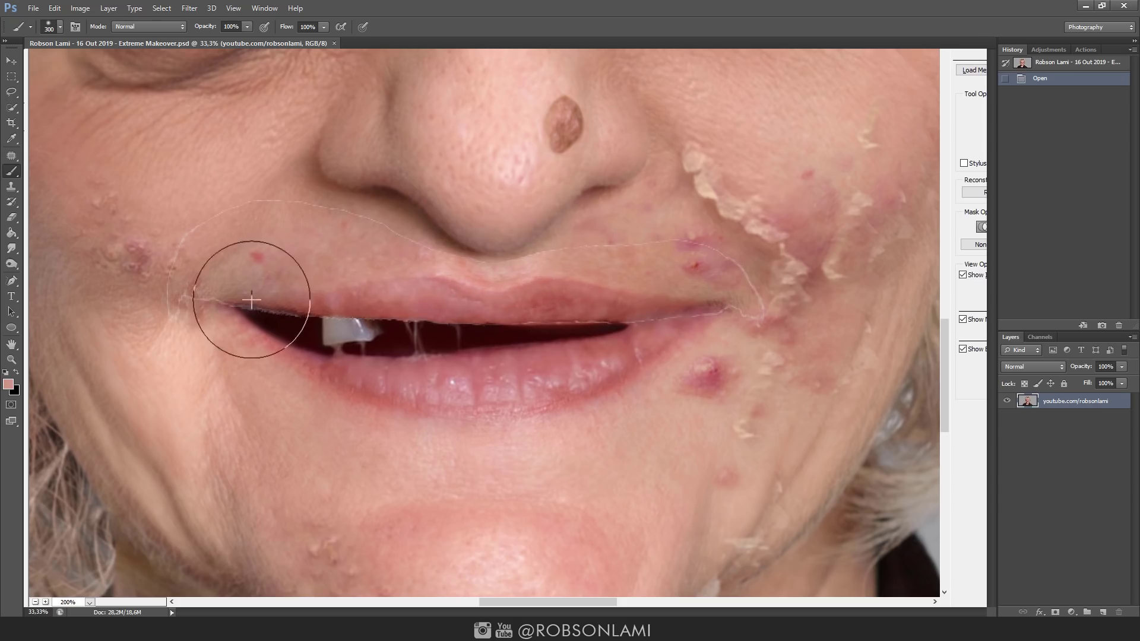
pyautogui.moveTo(255, 293); pyautogui.dragTo(569, 287)
pyautogui.moveTo(590, 331)
pyautogui.mouseDown()
pyautogui.moveTo(367, 270)
pyautogui.moveTo(587, 269)
pyautogui.mouseUp()
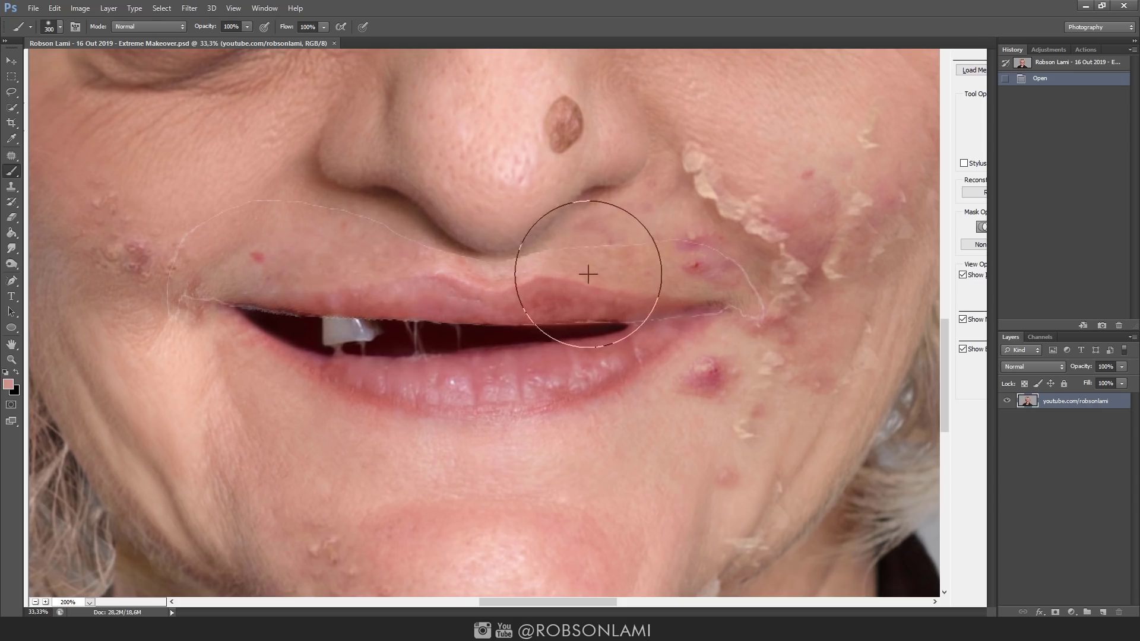
pyautogui.press(']')
pyautogui.press(']')
pyautogui.press(']')
pyautogui.press('[')
pyautogui.press('[')
pyautogui.press('[')
pyautogui.moveTo(574, 333)
pyautogui.mouseDown()
pyautogui.moveTo(555, 346)
pyautogui.moveTo(376, 336)
pyautogui.moveTo(216, 303)
pyautogui.mouseUp()
pyautogui.press('[')
pyautogui.press('[')
pyautogui.moveTo(407, 407); pyautogui.dragTo(688, 359)
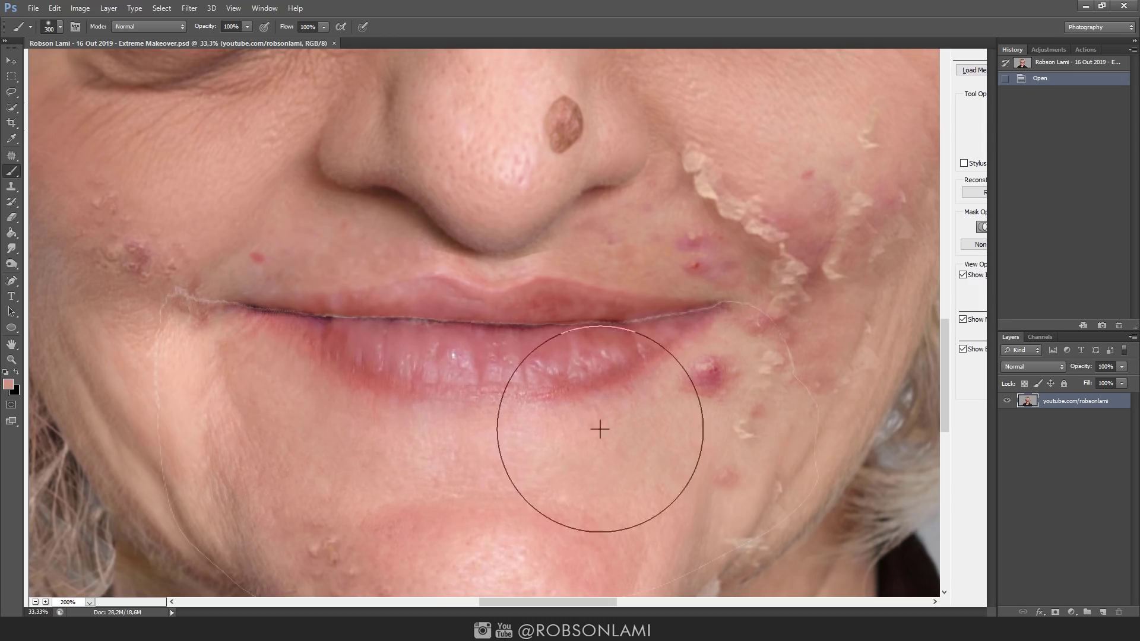
pyautogui.press('Return')
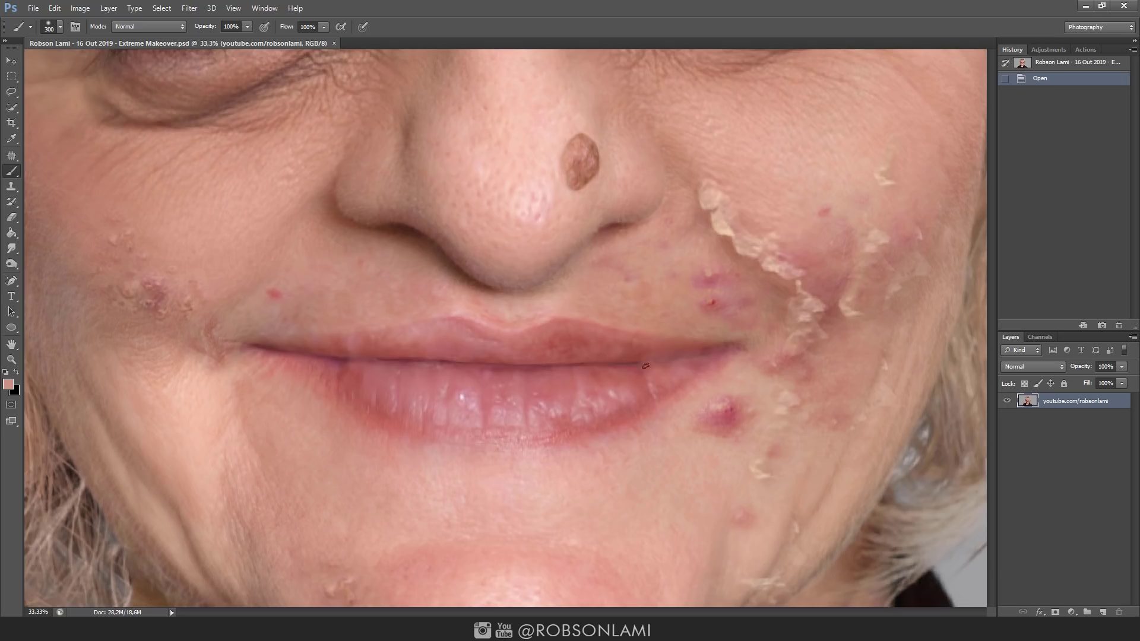
# Step: Dodge the dark circles under both eyes lighter
pyautogui.keyDown('alt'); pyautogui.click(394, 356); pyautogui.keyUp('alt')
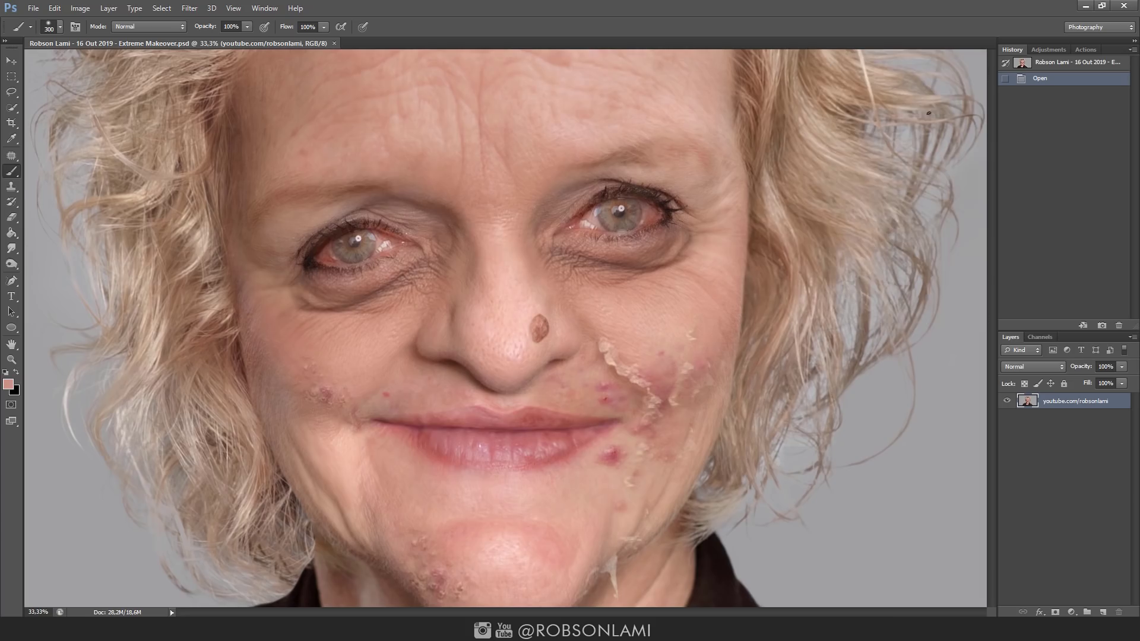
pyautogui.moveTo(348, 314); pyautogui.dragTo(300, 287)
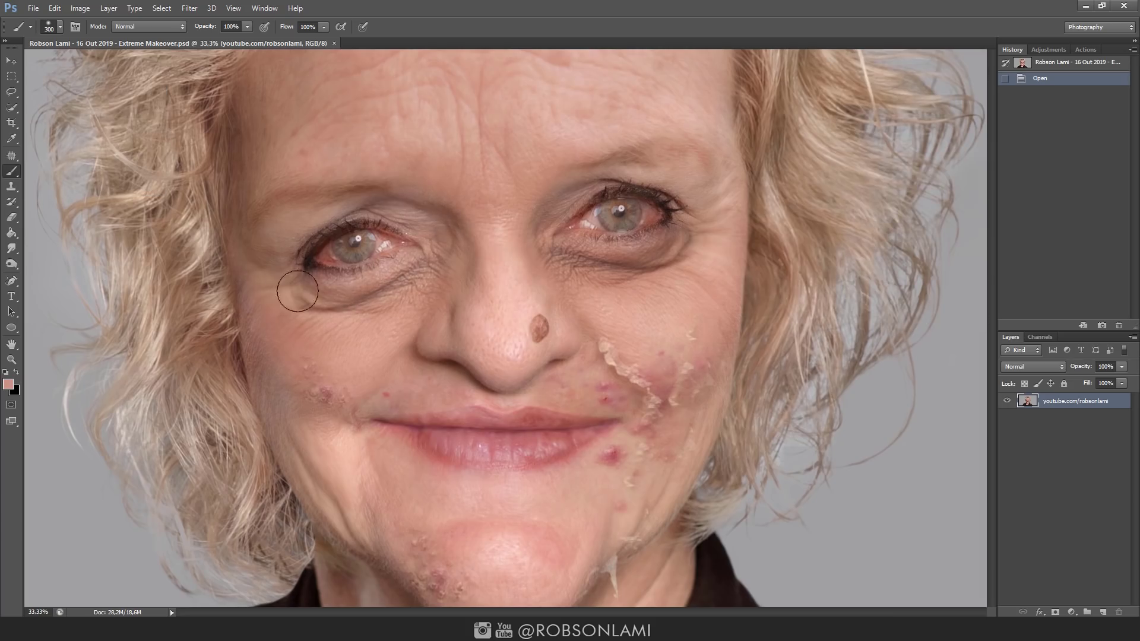
pyautogui.moveTo(558, 262)
pyautogui.mouseDown()
pyautogui.moveTo(657, 249)
pyautogui.moveTo(677, 199)
pyautogui.mouseUp()
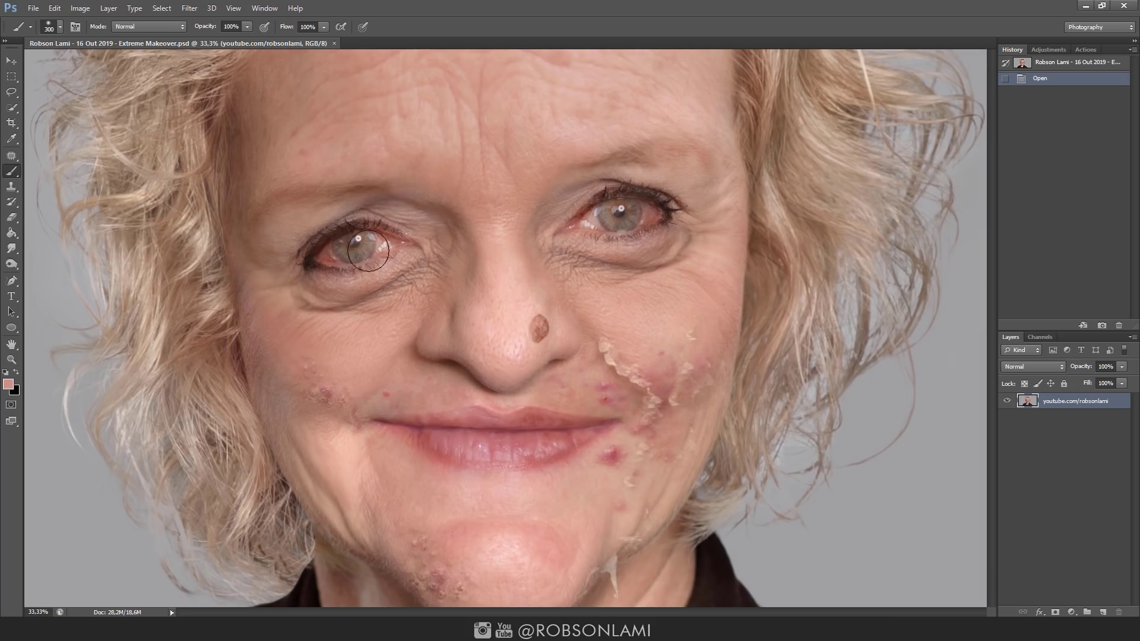
# Step: Rotate the masked left eye clockwise to level it, and heal the mole beside the nose
pyautogui.press('q')
pyautogui.moveTo(368, 253)
pyautogui.mouseDown()
pyautogui.moveTo(306, 244)
pyautogui.moveTo(247, 255)
pyautogui.moveTo(416, 270)
pyautogui.moveTo(318, 246)
pyautogui.mouseUp()
pyautogui.press('q')
pyautogui.hotkey('ctrl', 't')
pyautogui.moveTo(570, 178); pyautogui.dragTo(588, 231)
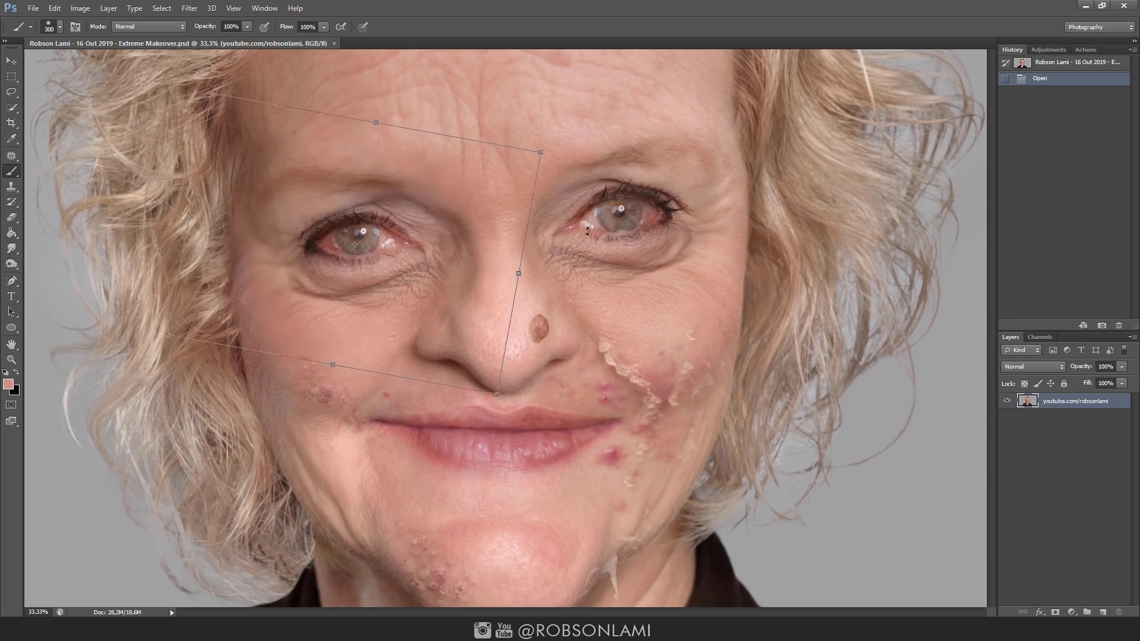
pyautogui.press('Return')
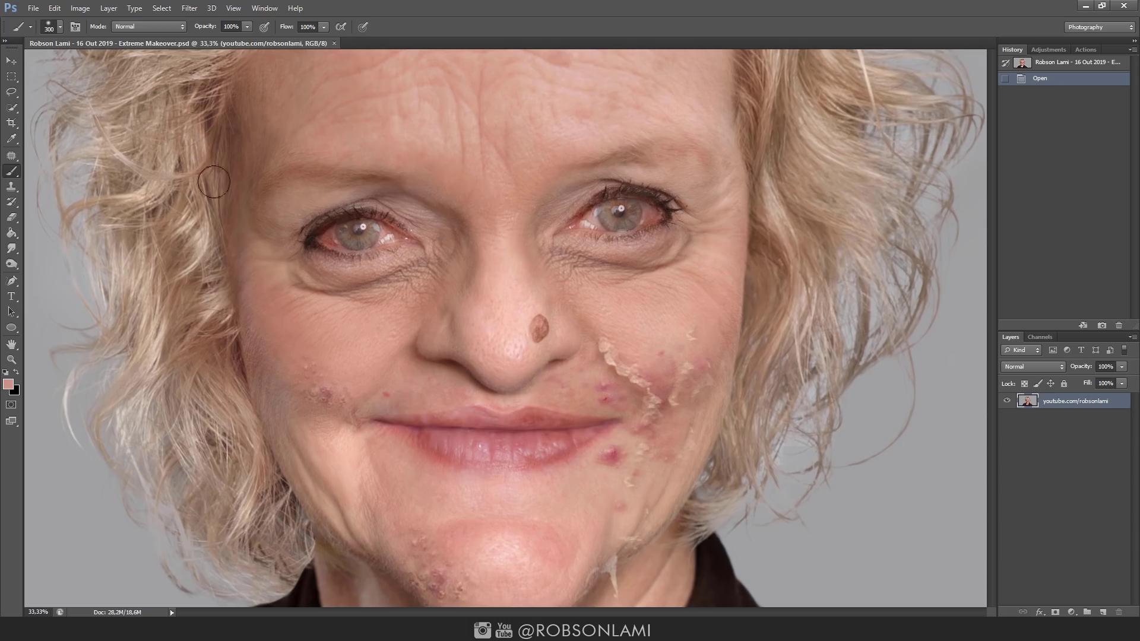
pyautogui.click(539, 329)
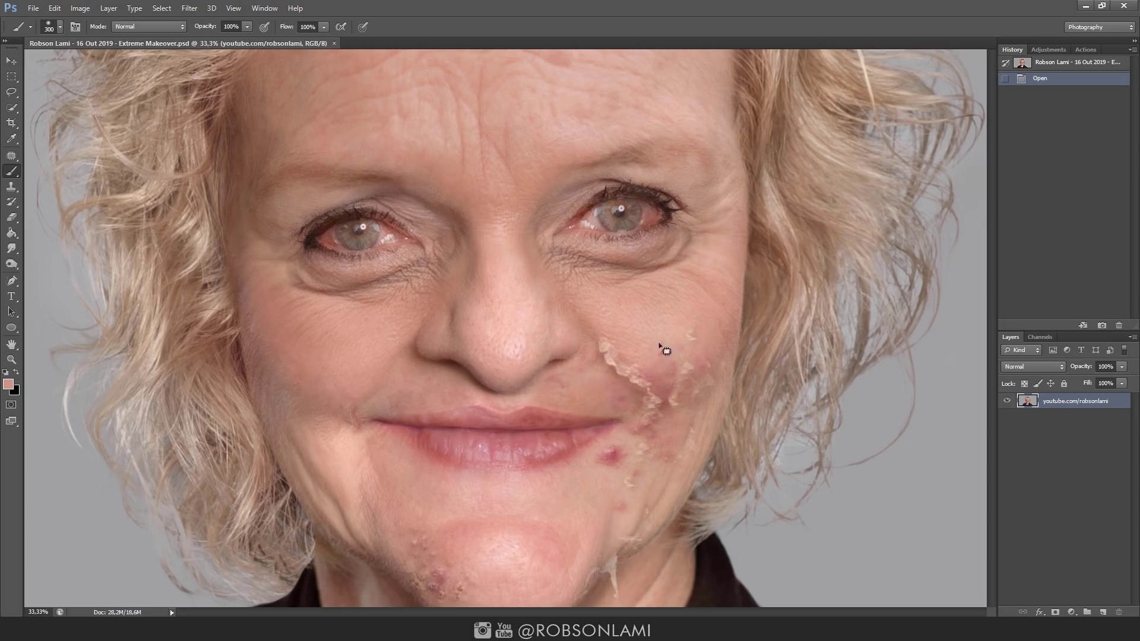
# Step: Spot-heal the red blemish at the mouth corner and the flaky patch on the right cheek
pyautogui.click(615, 452)
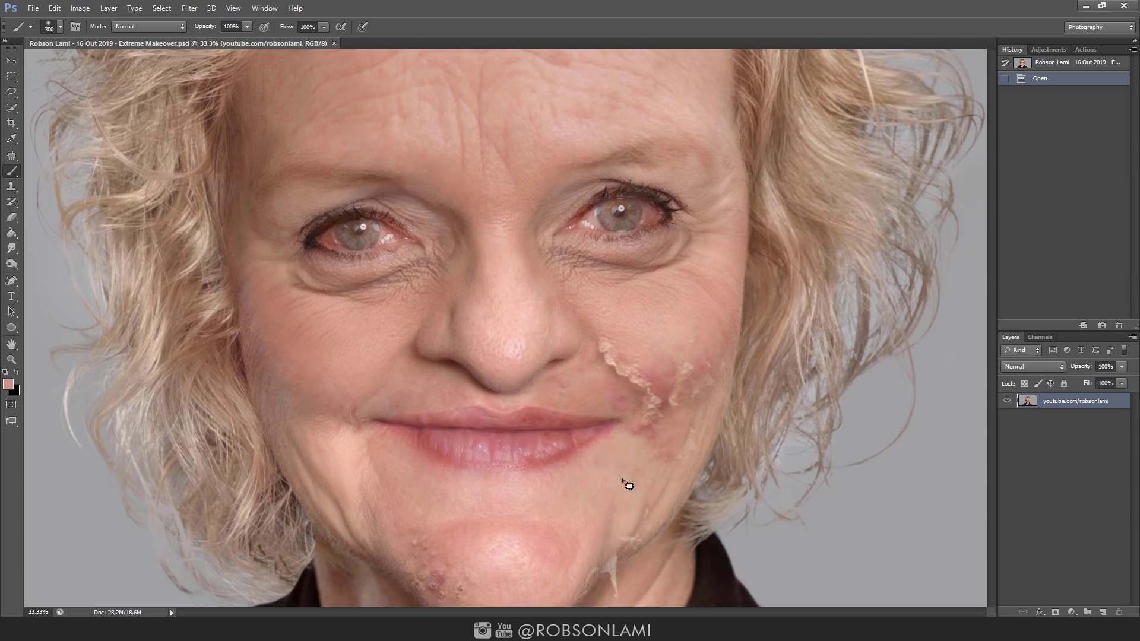
pyautogui.moveTo(678, 403); pyautogui.dragTo(691, 366)
pyautogui.moveTo(650, 444)
pyautogui.mouseDown()
pyautogui.moveTo(651, 418)
pyautogui.moveTo(691, 448)
pyautogui.mouseUp()
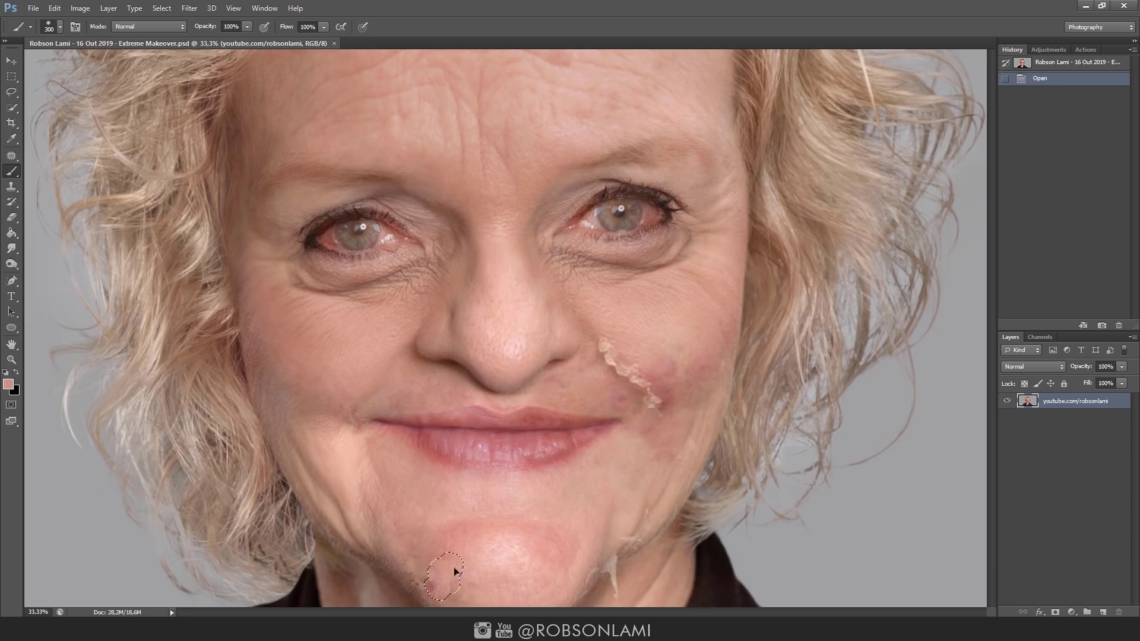
# Step: In Liquify, freeze both eyes and the mouth, warp the nose and cheek, and apply
pyautogui.hotkey('shift', 'ctrl', 'x')
pyautogui.moveTo(382, 280)
pyautogui.mouseDown()
pyautogui.moveTo(380, 291)
pyautogui.moveTo(332, 255)
pyautogui.mouseUp()
pyautogui.moveTo(517, 256)
pyautogui.mouseDown()
pyautogui.moveTo(542, 273)
pyautogui.moveTo(606, 237)
pyautogui.mouseUp()
pyautogui.moveTo(374, 398); pyautogui.dragTo(558, 404)
pyautogui.moveTo(475, 371)
pyautogui.mouseDown()
pyautogui.moveTo(509, 330)
pyautogui.moveTo(484, 351)
pyautogui.moveTo(450, 326)
pyautogui.moveTo(535, 351)
pyautogui.moveTo(617, 196)
pyautogui.moveTo(476, 338)
pyautogui.moveTo(420, 343)
pyautogui.mouseUp()
pyautogui.press('Return')
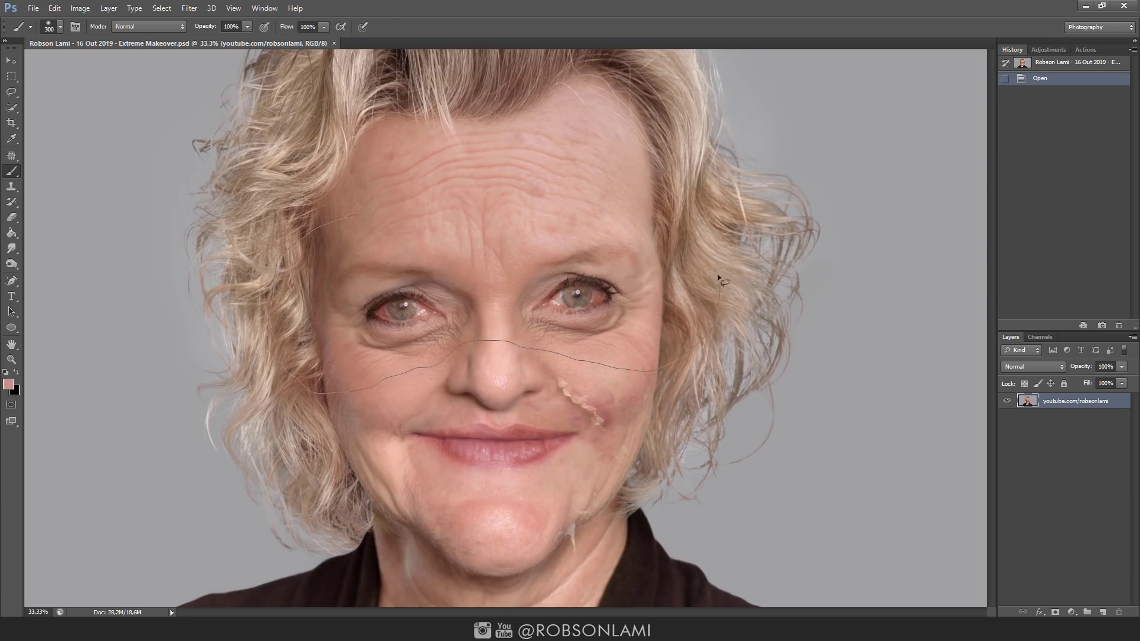
# Step: Nudge the selected eye region upward with Free Transform and commit it
pyautogui.hotkey('ctrl', 't')
pyautogui.hotkey('shift', 'Up')
pyautogui.hotkey('shift', 'Up')
pyautogui.hotkey('shift', 'Up')
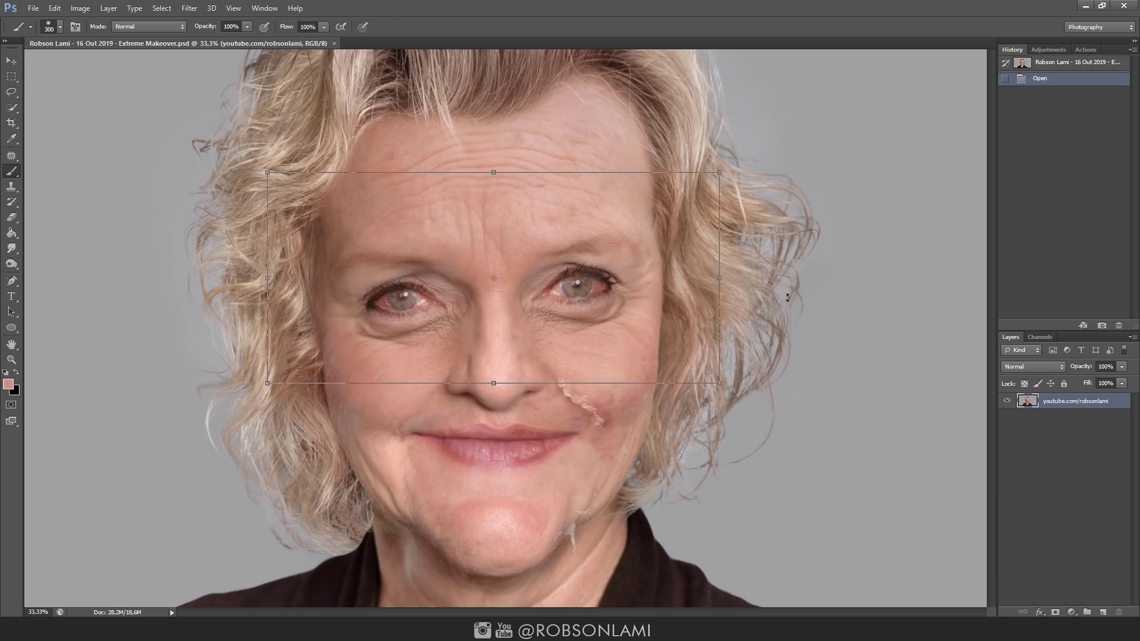
pyautogui.press('Return')
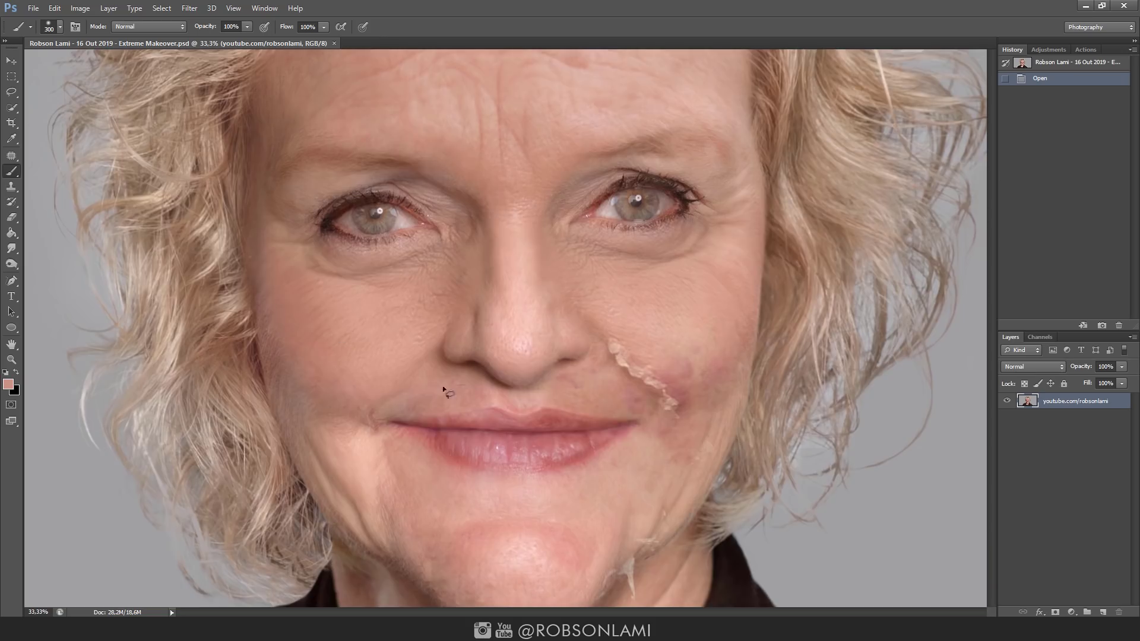
# Step: Lasso the mouth, transform it about 15 px lower, commit, and open Liquify
pyautogui.moveTo(463, 385); pyautogui.dragTo(661, 450)
pyautogui.hotkey('ctrl', 't')
pyautogui.moveTo(500, 425); pyautogui.dragTo(500, 434)
pyautogui.press('Return')
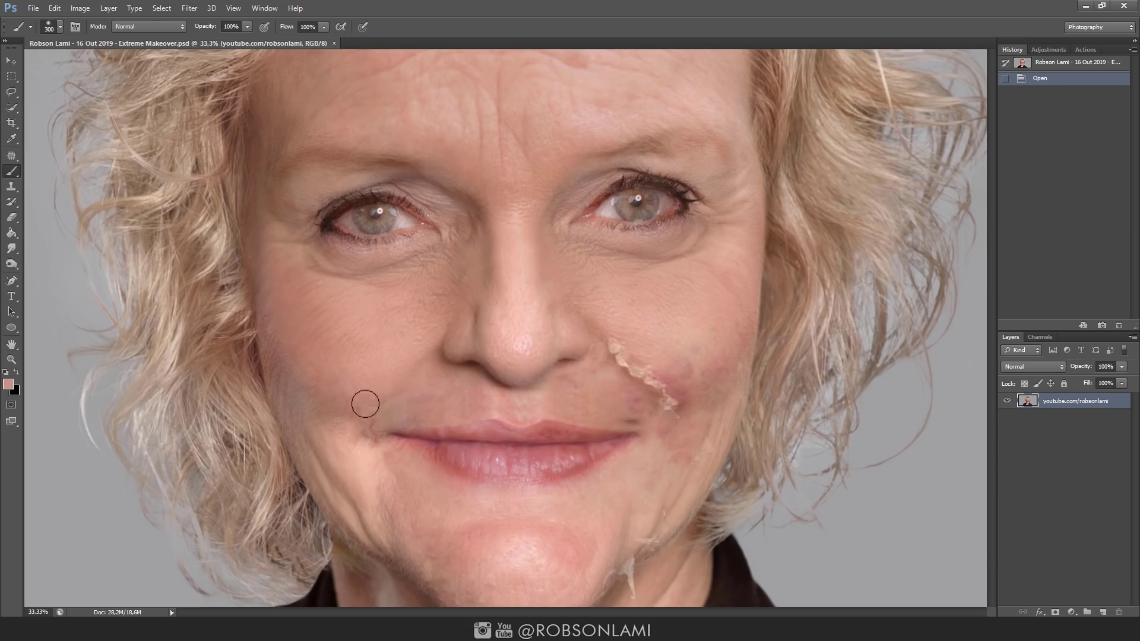
pyautogui.hotkey('ctrl', 'shift', 'x')
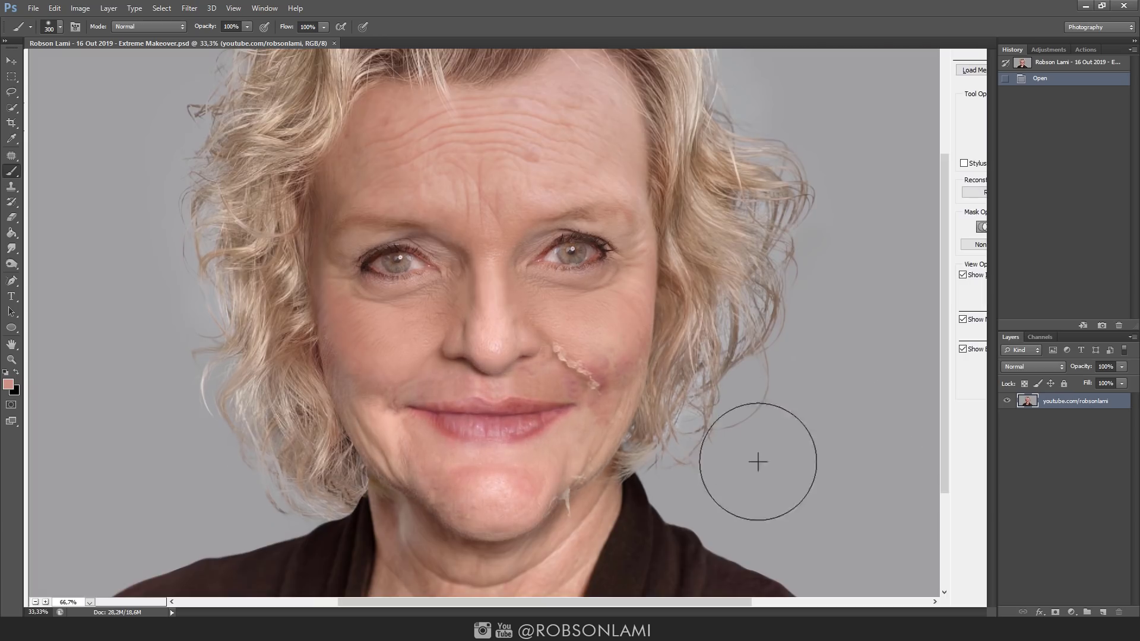
# Step: Warp the lower right jaw inward and push the left mouth corner in, then enlarge the brush
pyautogui.moveTo(446, 534); pyautogui.dragTo(522, 476)
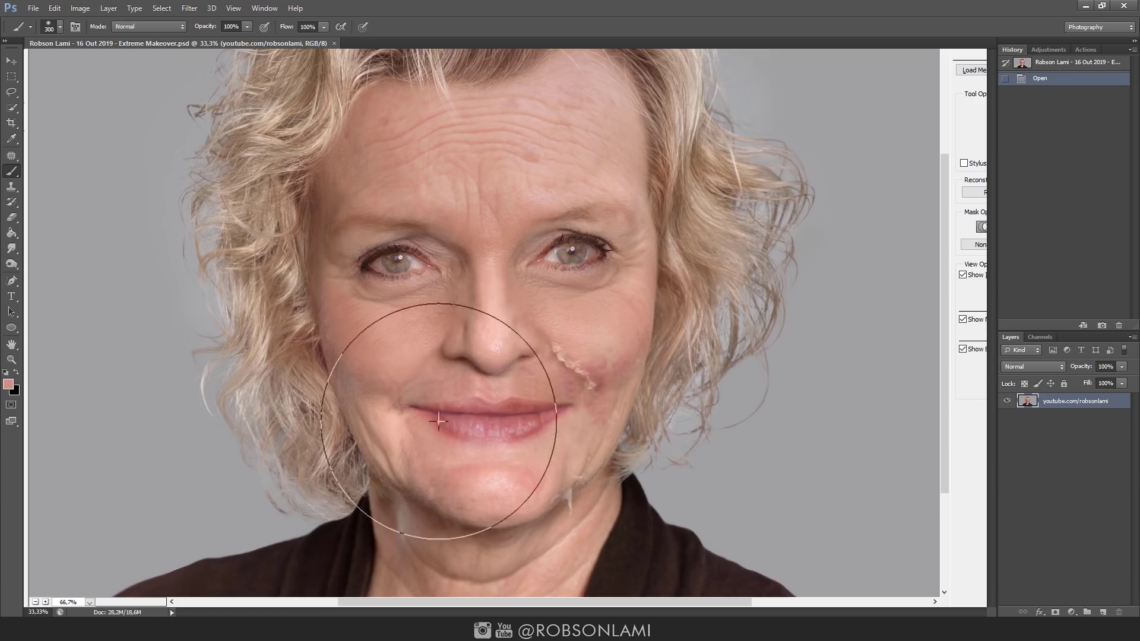
pyautogui.moveTo(453, 412); pyautogui.dragTo(598, 408)
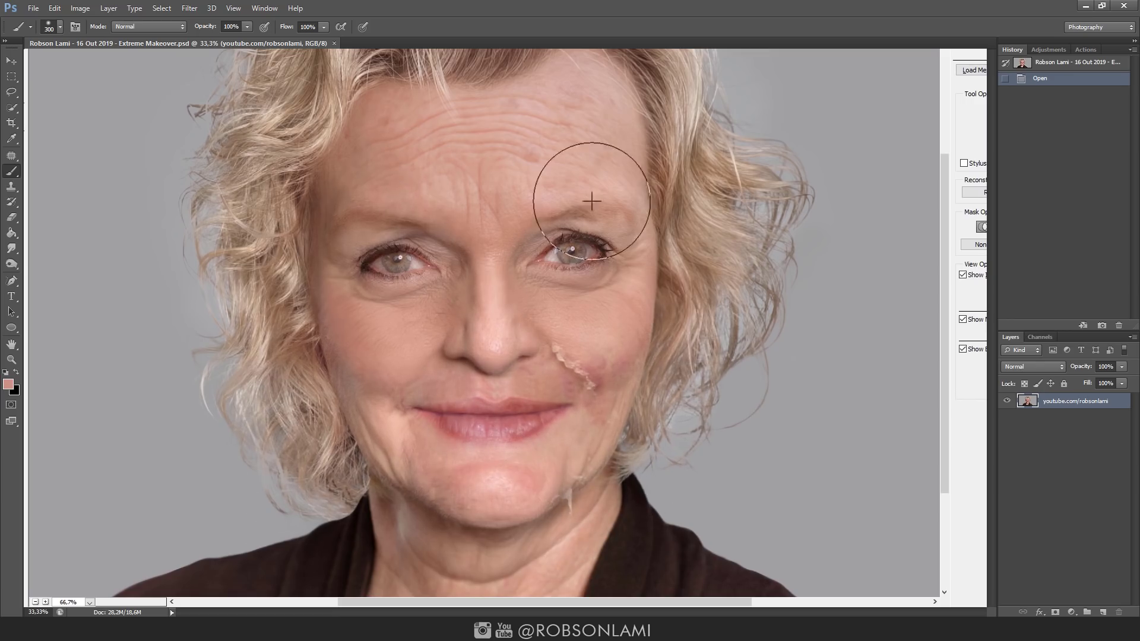
pyautogui.press(']')
pyautogui.press(']')
pyautogui.press(']')
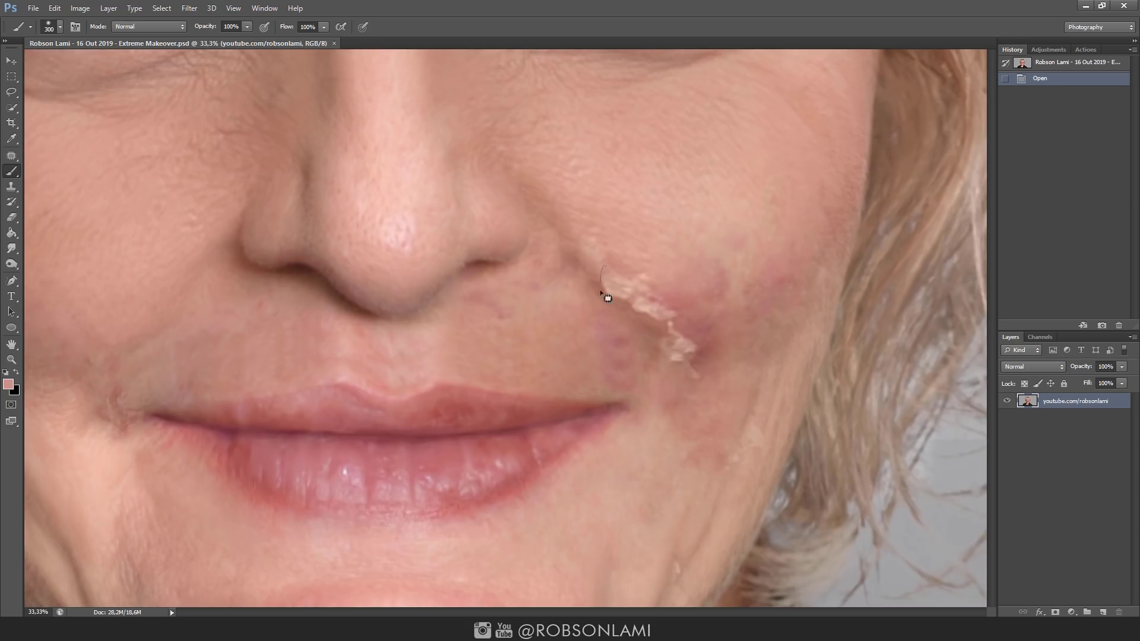
# Step: Patch the scabbed smear on the cheek with nearby clean skin in two passes
pyautogui.moveTo(641, 268); pyautogui.dragTo(800, 158)
pyautogui.hotkey('ctrl', 'd')
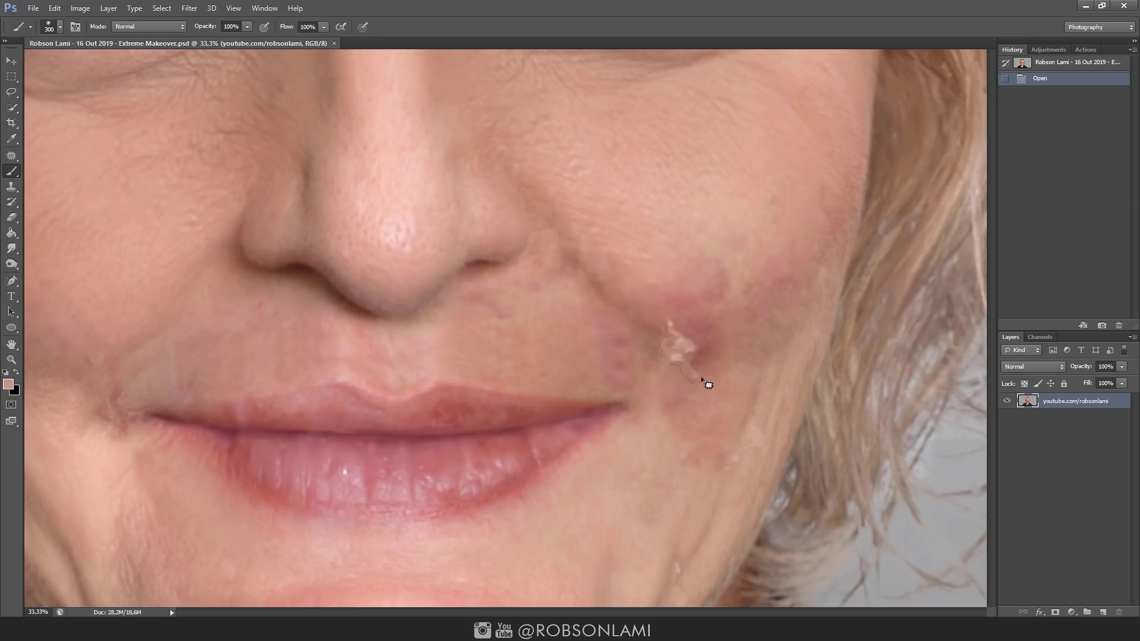
pyautogui.moveTo(705, 382)
pyautogui.mouseDown()
pyautogui.moveTo(647, 323)
pyautogui.moveTo(780, 170)
pyautogui.mouseUp()
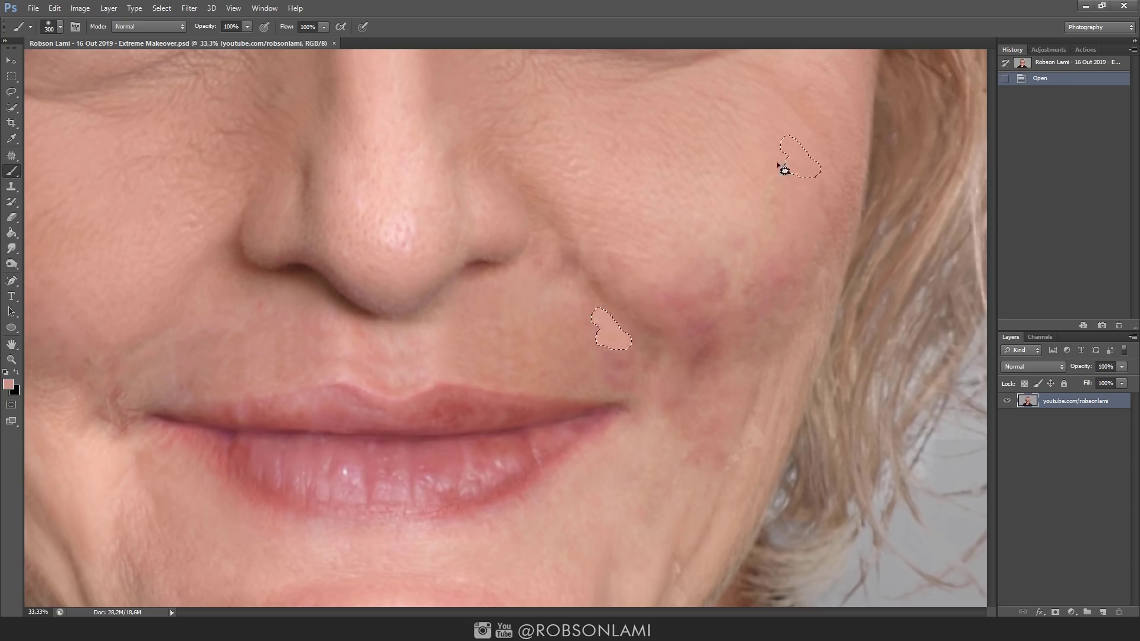
pyautogui.hotkey('ctrl', 'd')
# Step: Patch away the purple cheek spots and the grey marks along the jaw
pyautogui.moveTo(344, 328); pyautogui.dragTo(349, 336)
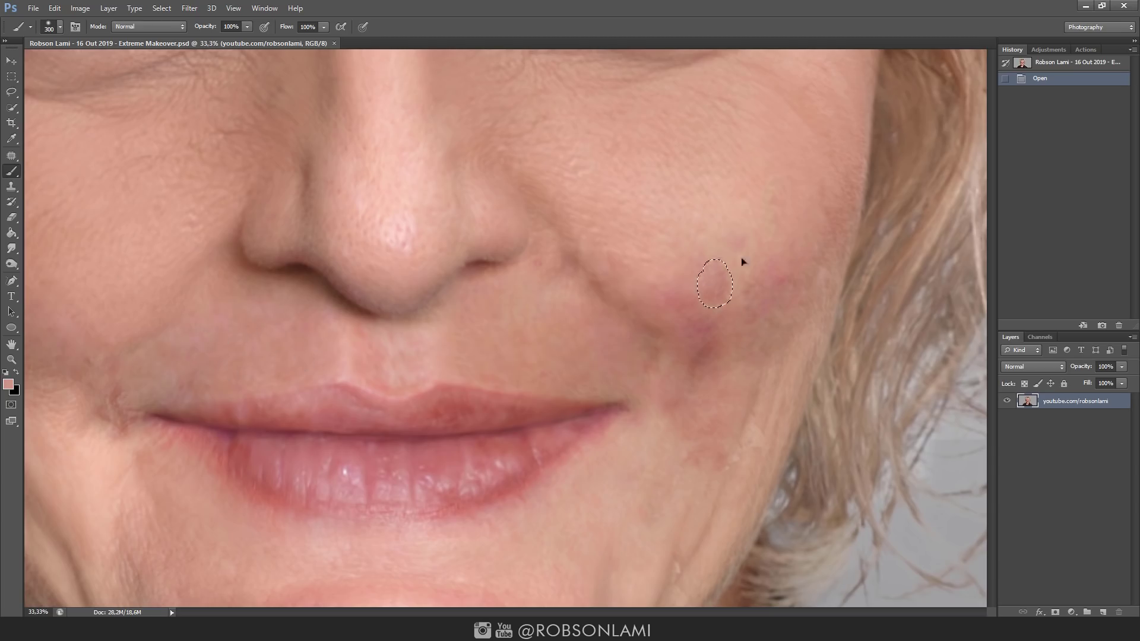
pyautogui.moveTo(718, 282); pyautogui.dragTo(737, 258)
pyautogui.hotkey('ctrl', 'd')
pyautogui.moveTo(674, 305); pyautogui.dragTo(732, 237)
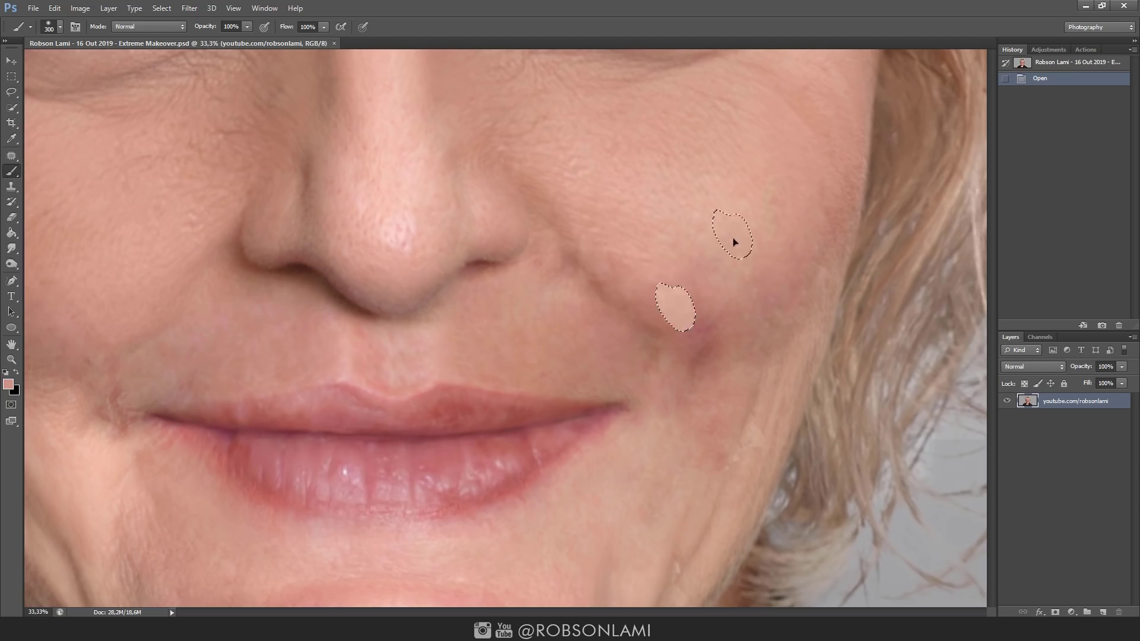
pyautogui.moveTo(709, 335); pyautogui.dragTo(706, 380)
pyautogui.scroll(-5, 498, 297)
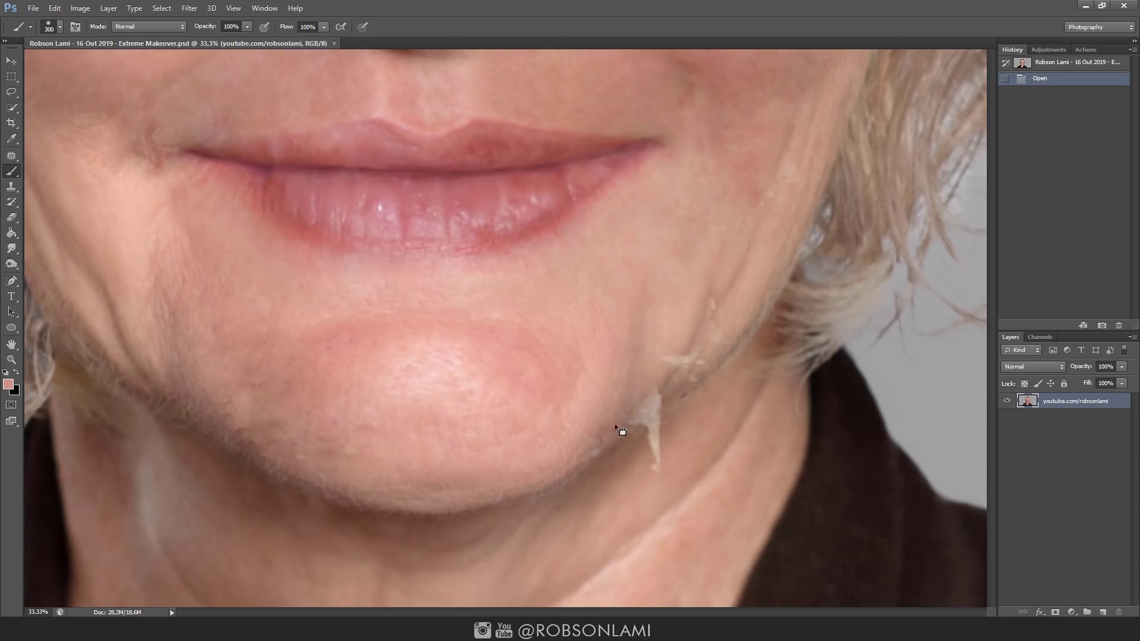
pyautogui.moveTo(653, 469)
pyautogui.mouseDown()
pyautogui.moveTo(641, 392)
pyautogui.moveTo(700, 356)
pyautogui.mouseUp()
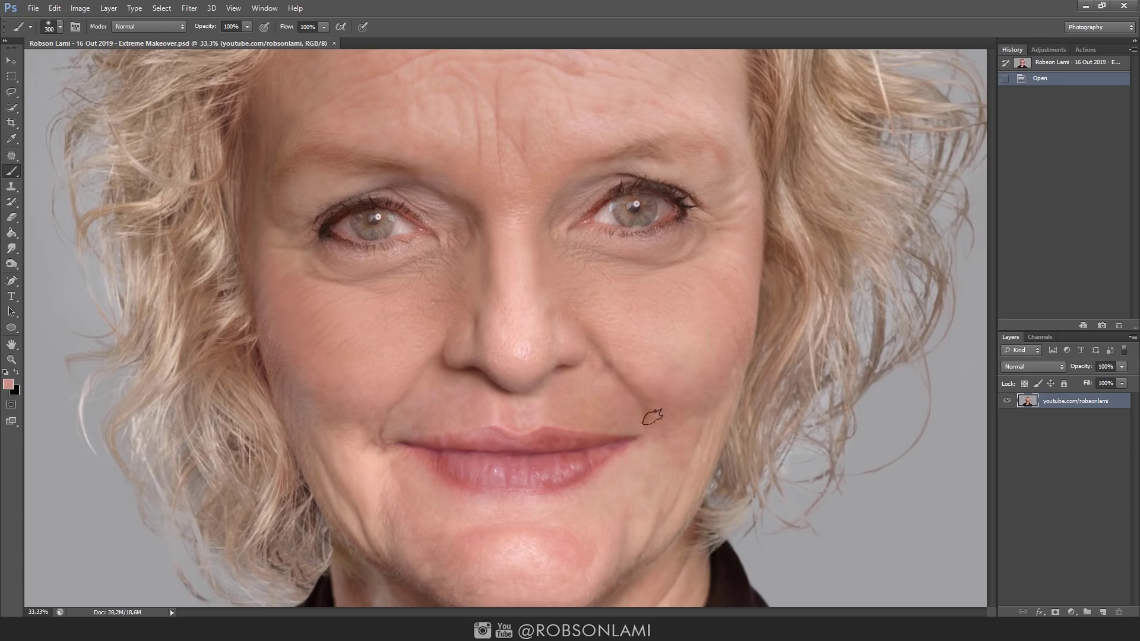
# Step: Apply a Color Balance adjustment and resize the brush with the bracket keys
pyautogui.hotkey('ctrl', 'b')
pyautogui.press('[')
pyautogui.press('[')
pyautogui.press('[')
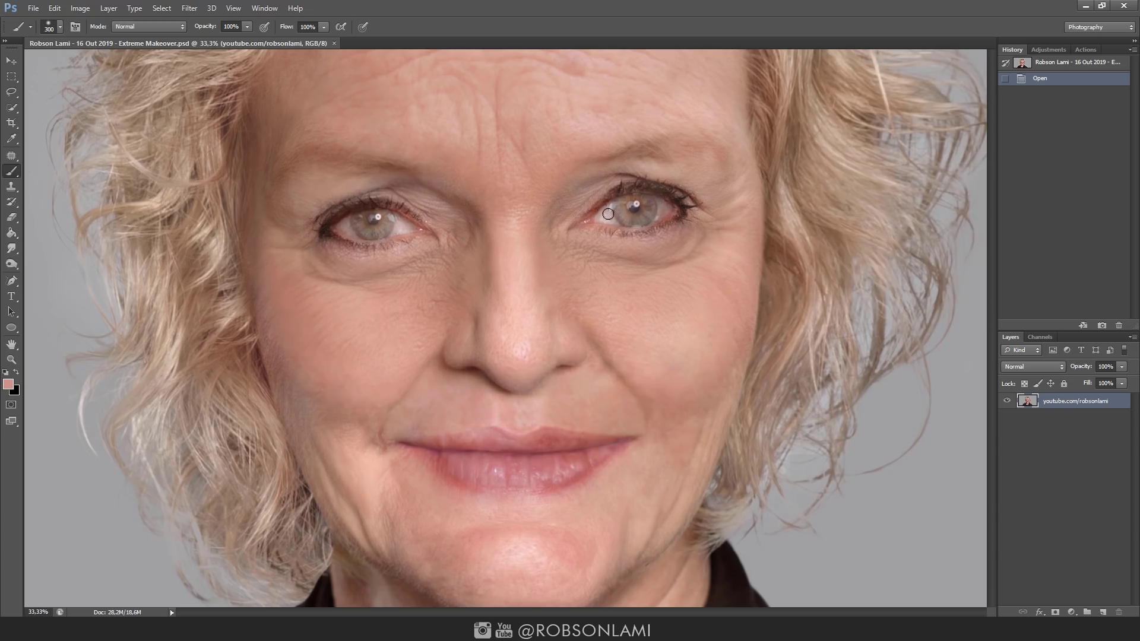
pyautogui.press(']')
pyautogui.press(']')
pyautogui.press(']')
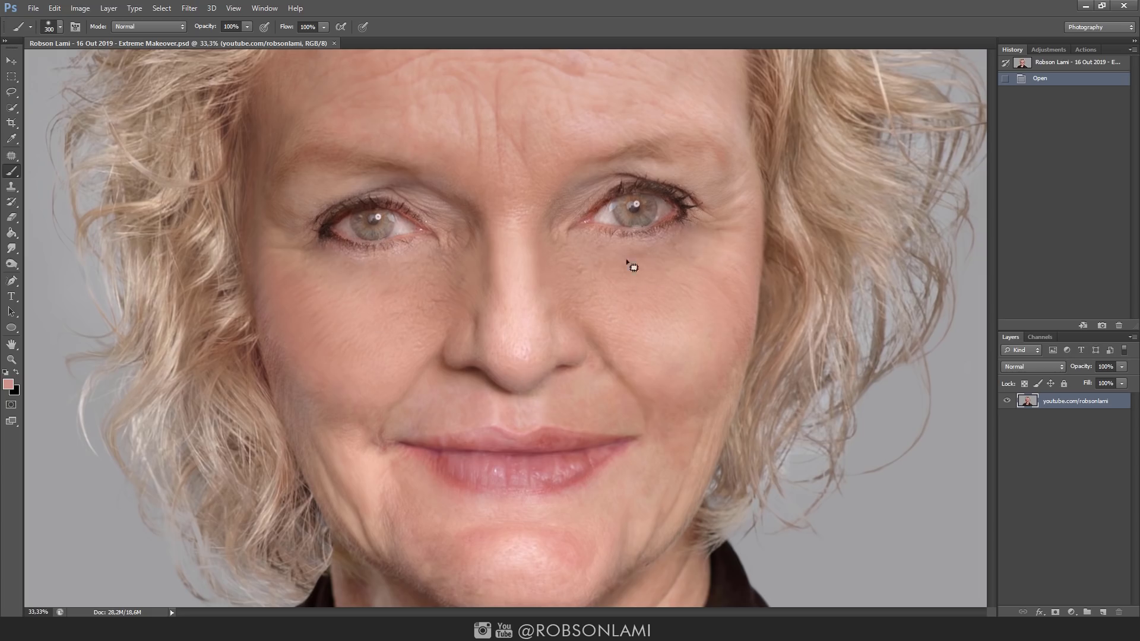
# Step: Lasso the areas under both eyes, transform and commit them, then deselect
pyautogui.moveTo(327, 257)
pyautogui.mouseDown()
pyautogui.moveTo(297, 257)
pyautogui.moveTo(332, 255)
pyautogui.mouseUp()
pyautogui.moveTo(624, 237); pyautogui.dragTo(594, 244)
pyautogui.hotkey('ctrl', 't')
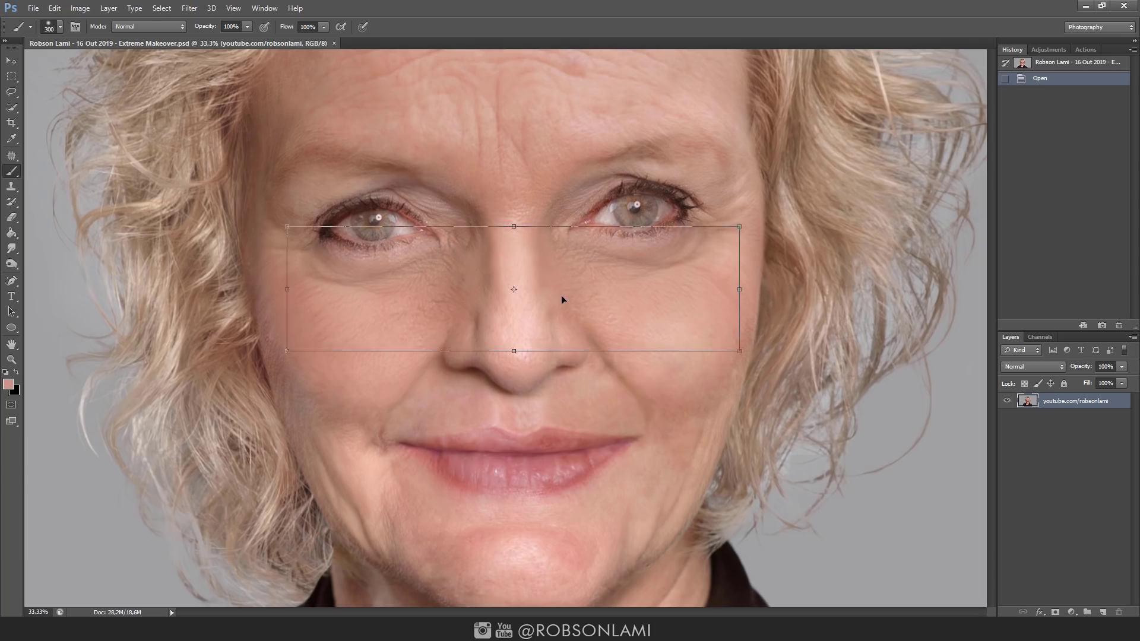
pyautogui.press('Return')
pyautogui.hotkey('ctrl', 'd')
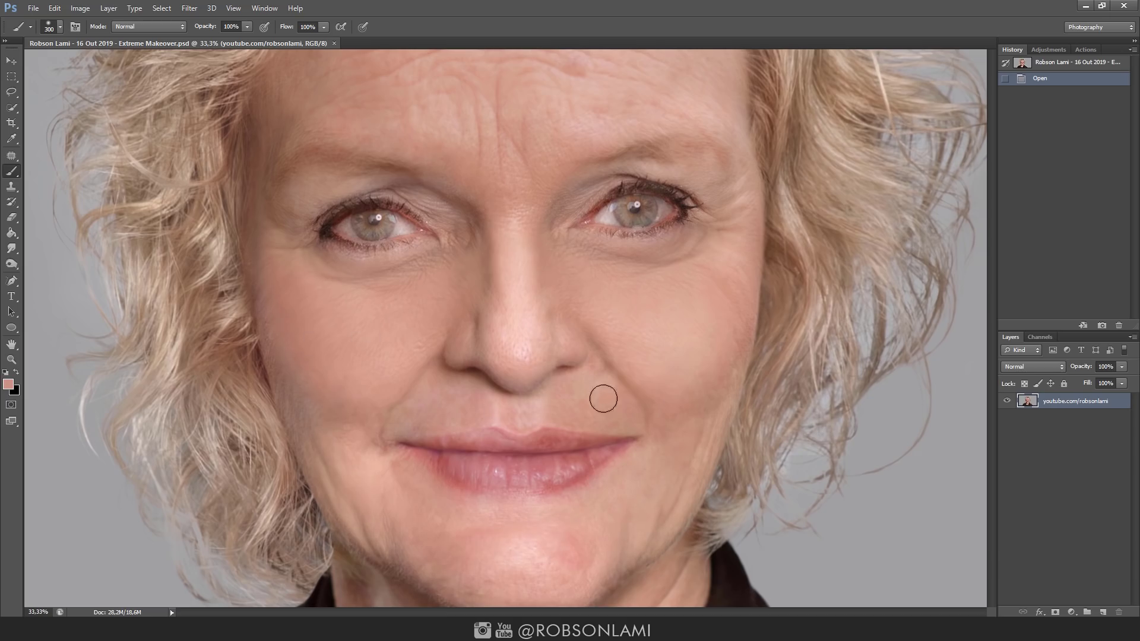
# Step: Scroll up to bring the forehead and eyebrows into view
pyautogui.scroll(5, 509, 242)
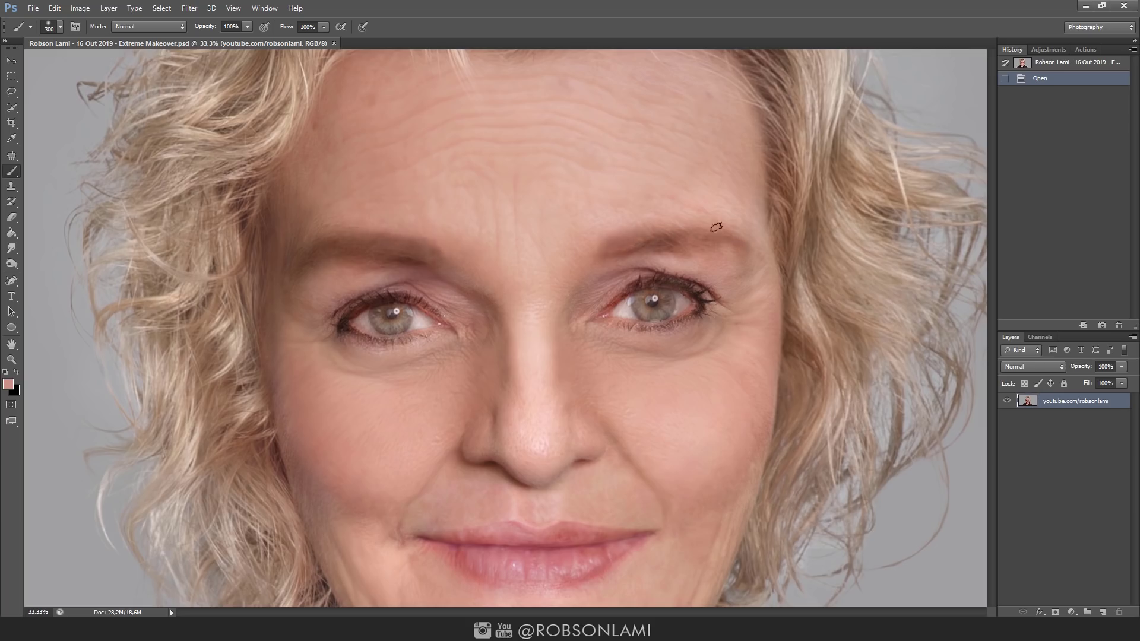
# Step: In Liquify, paint a freeze mask over both eyes and the skin beneath them
pyautogui.hotkey('ctrl', 'shift', 'x')
pyautogui.moveTo(315, 318)
pyautogui.mouseDown()
pyautogui.moveTo(357, 261)
pyautogui.moveTo(416, 297)
pyautogui.mouseUp()
pyautogui.moveTo(546, 279)
pyautogui.mouseDown()
pyautogui.moveTo(598, 267)
pyautogui.moveTo(697, 277)
pyautogui.mouseUp()
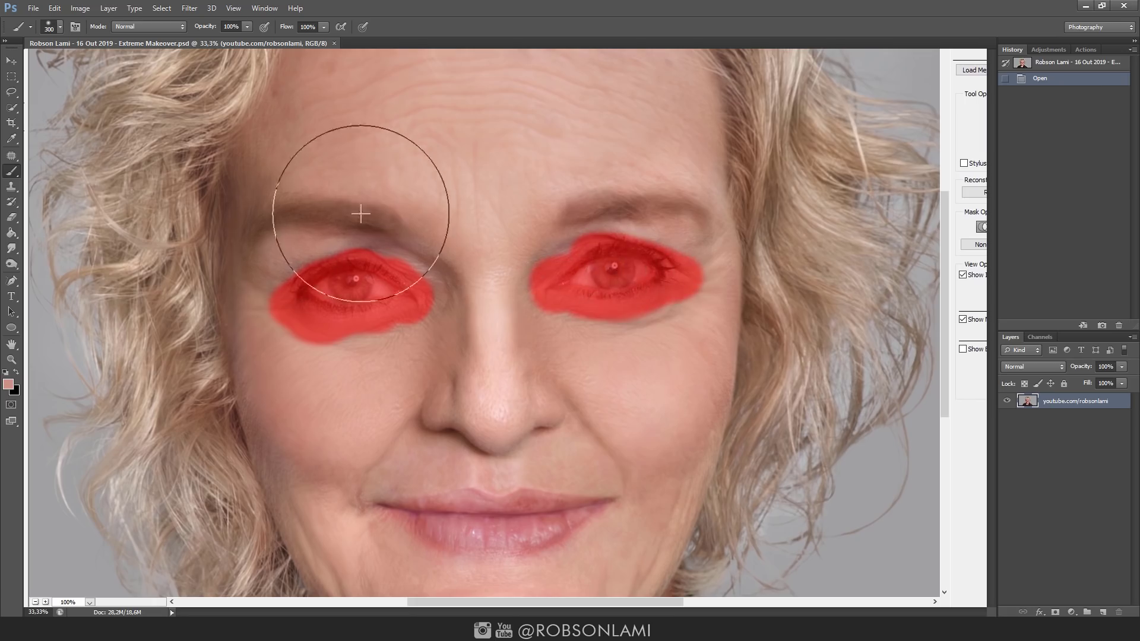